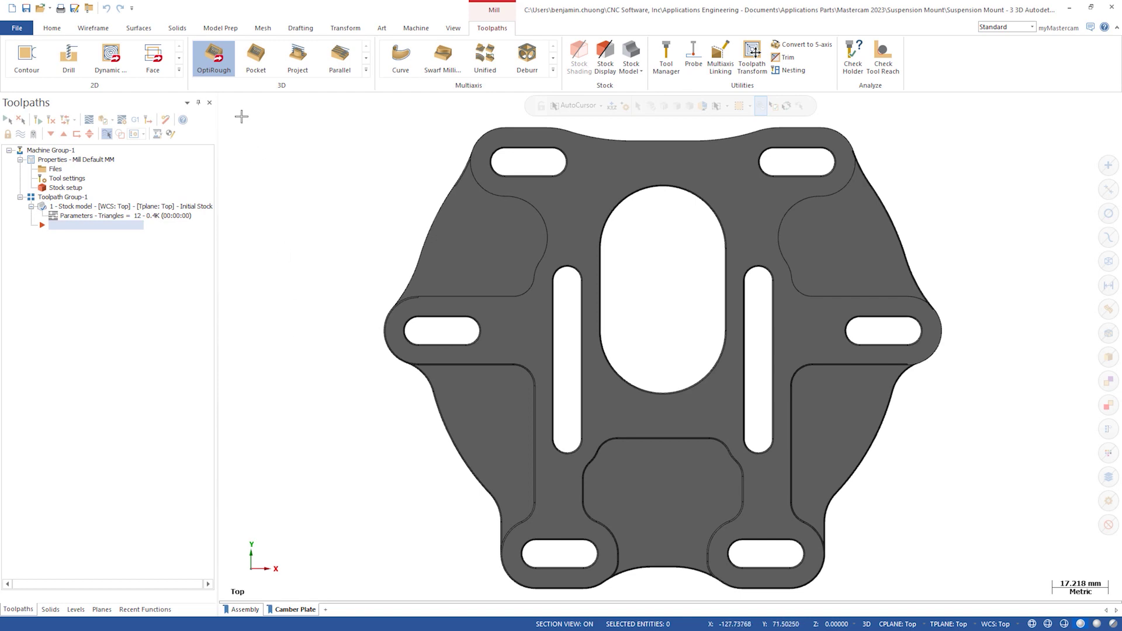
# Start a Dynamic OptiRough toolpath with the whole camber plate solid as the machining geometry.
pyautogui.click(215, 61)
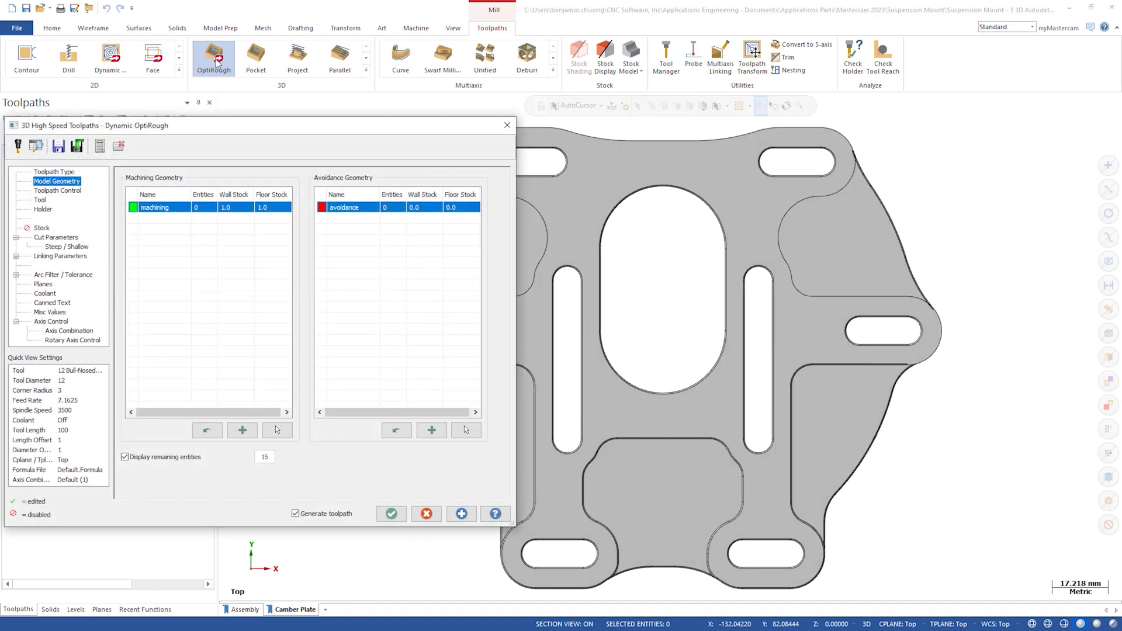
pyautogui.click(278, 431)
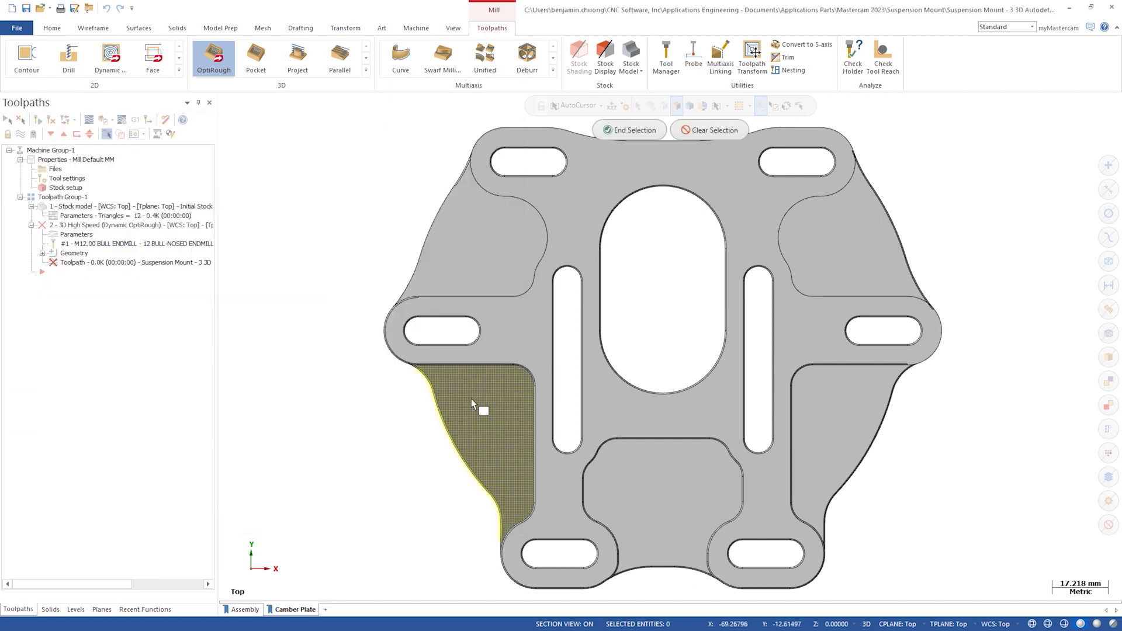
pyautogui.click(503, 363)
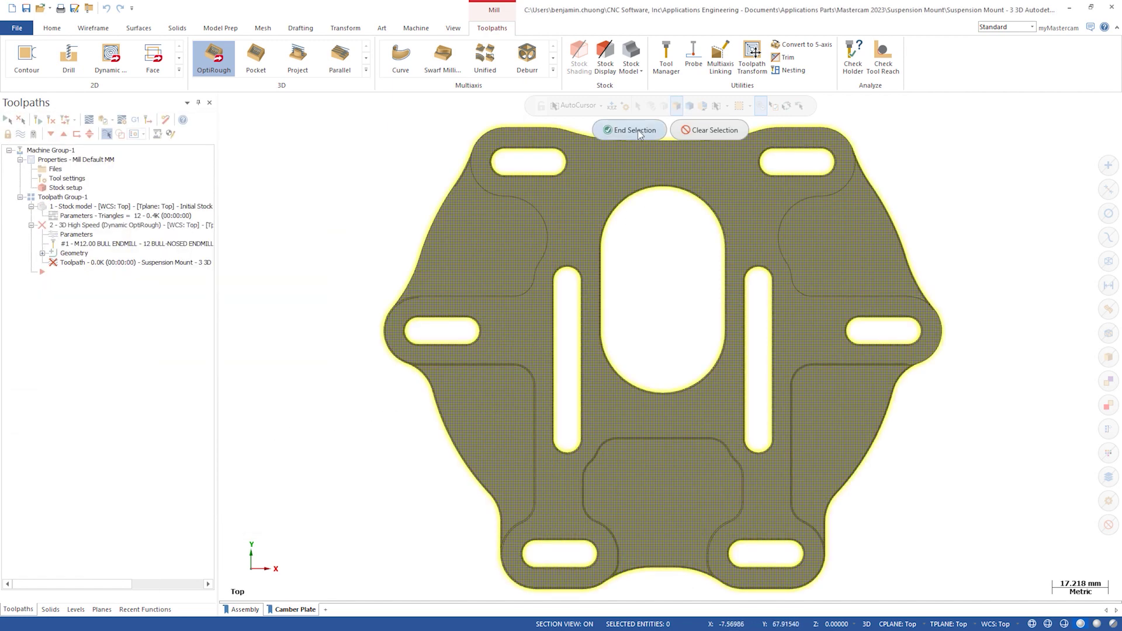
pyautogui.click(636, 130)
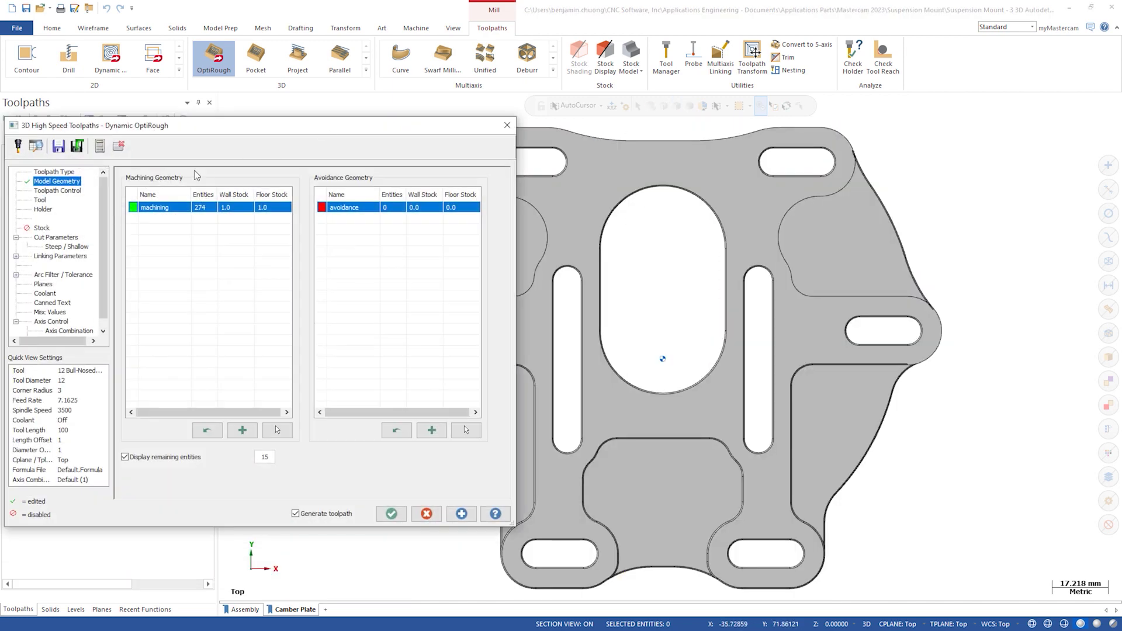
# Enable rest material for the roughing toolpath, computing the remaining stock from one other operation.
pyautogui.click(40, 199)
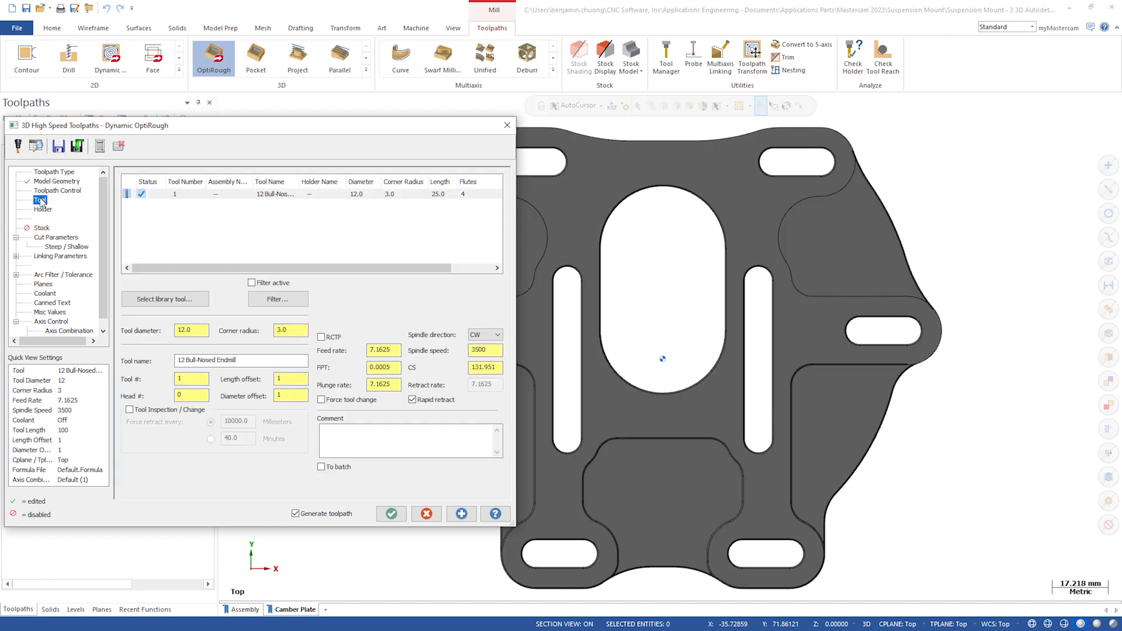
pyautogui.click(47, 228)
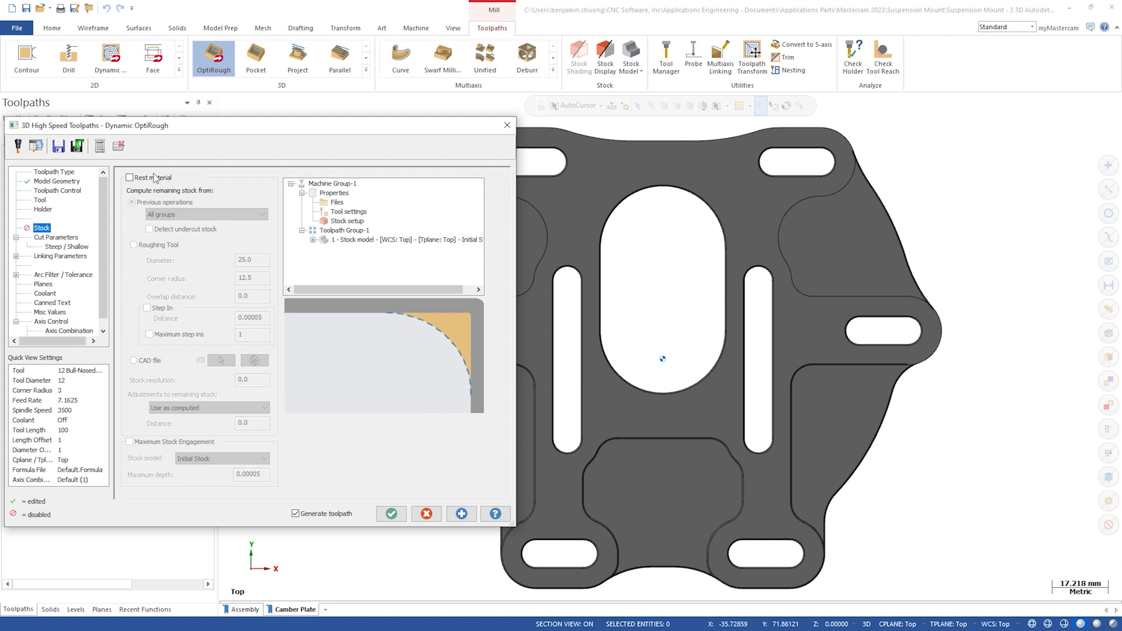
pyautogui.click(152, 175)
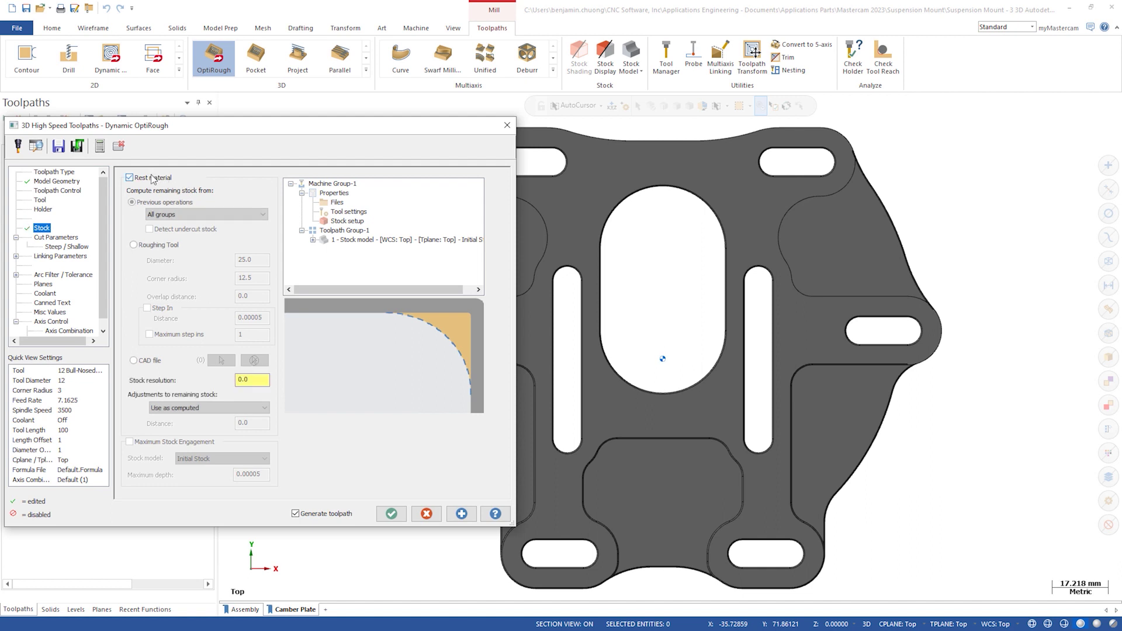
pyautogui.click(184, 214)
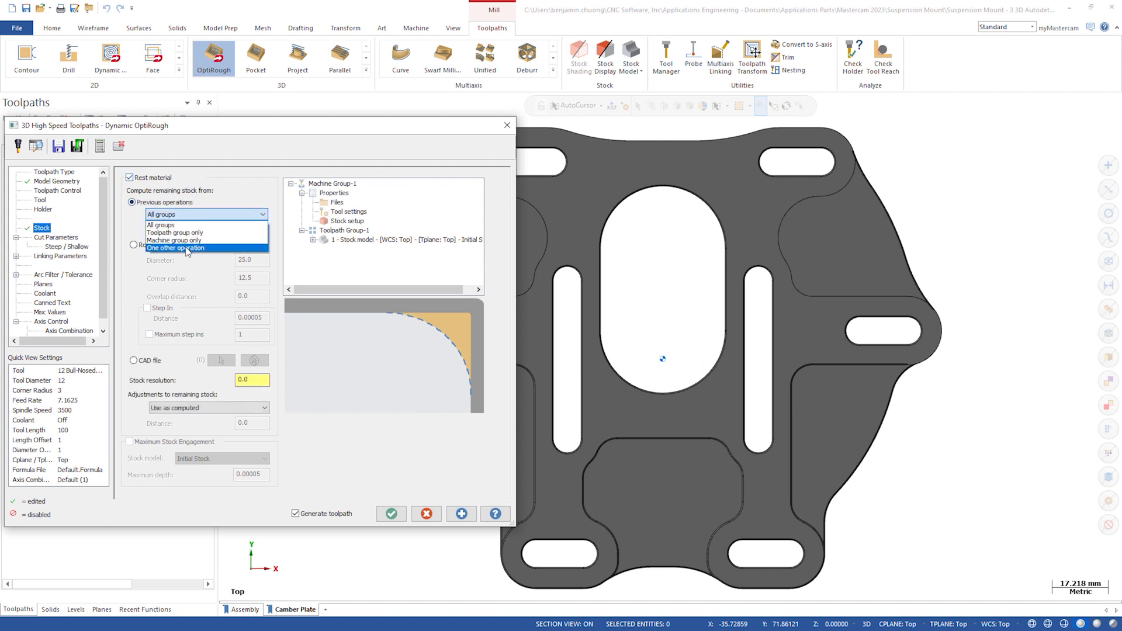
pyautogui.click(186, 247)
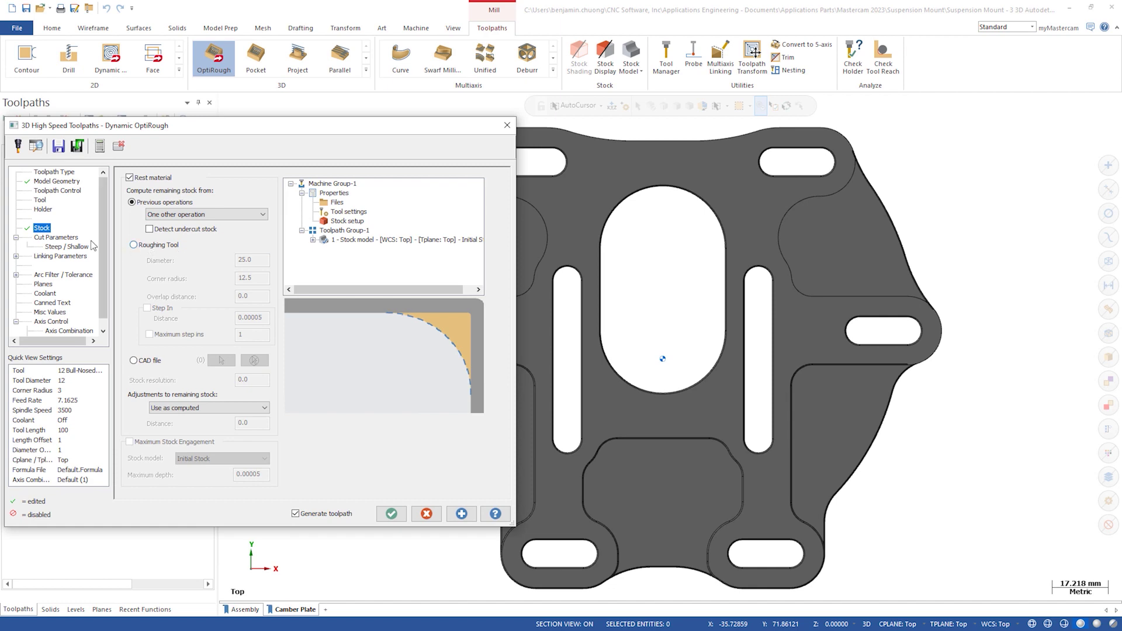
# Set the stepover distance to 25% in the cut parameters and toggle the Stepup option on.
pyautogui.click(67, 238)
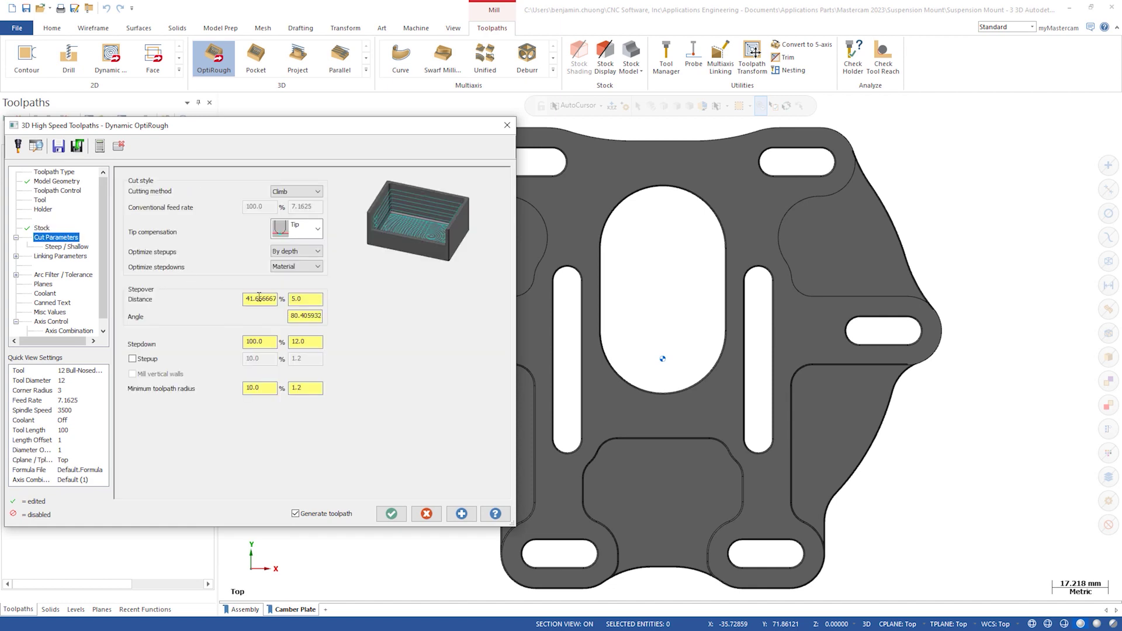
pyautogui.doubleClick(269, 299)
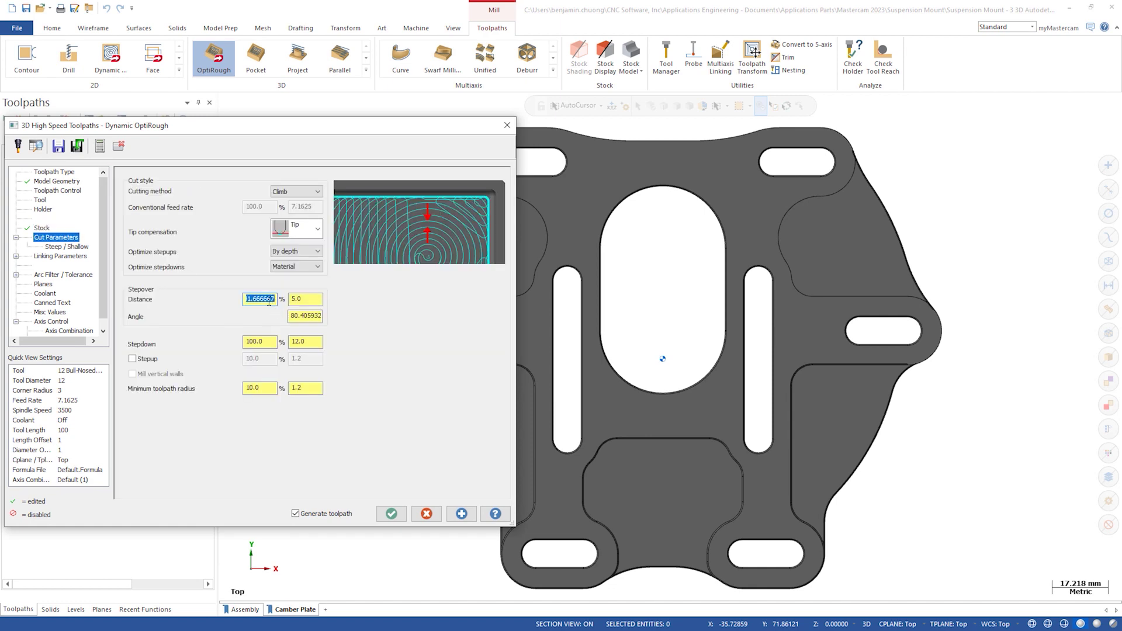
pyautogui.write('25')
pyautogui.press('Return')
pyautogui.click(154, 361)
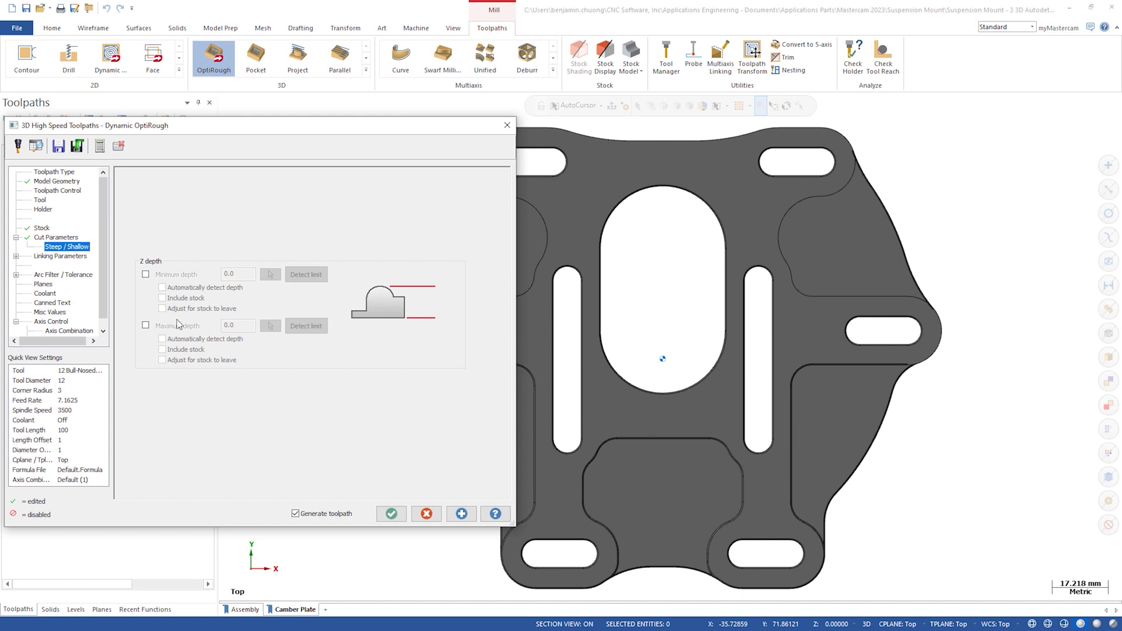
# Enable the maximum Z depth limit and set it to -32.94 by picking a point on the plate's underside.
pyautogui.click(146, 325)
pyautogui.click(270, 325)
pyautogui.moveTo(380, 370); pyautogui.dragTo(570, 463, button='middle')
pyautogui.scroll(2, 570, 463)
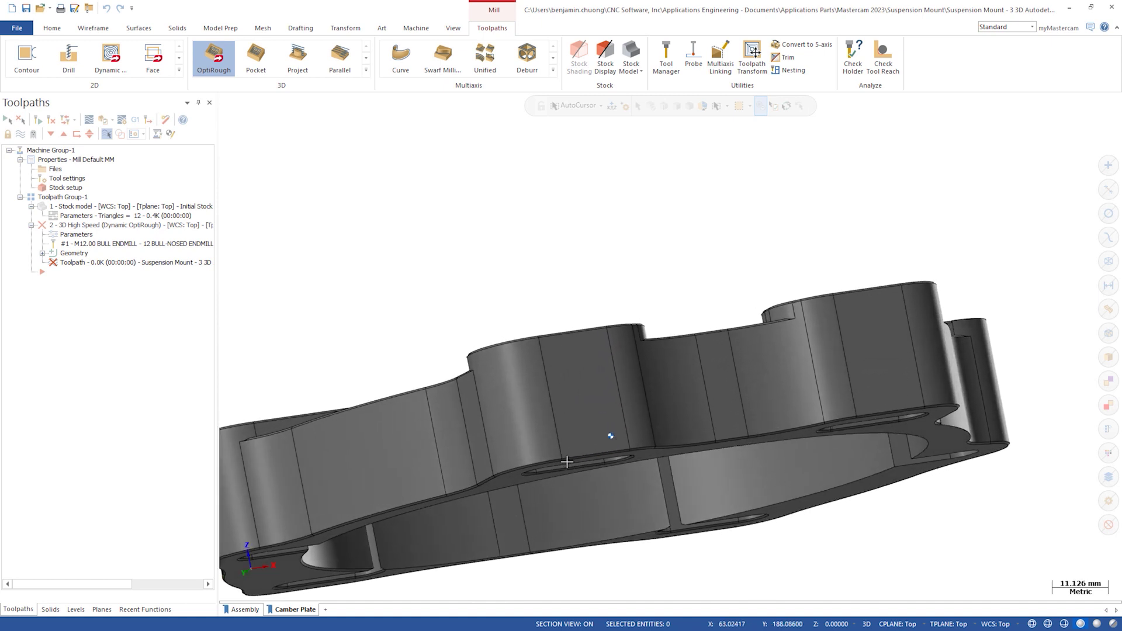
pyautogui.click(566, 468)
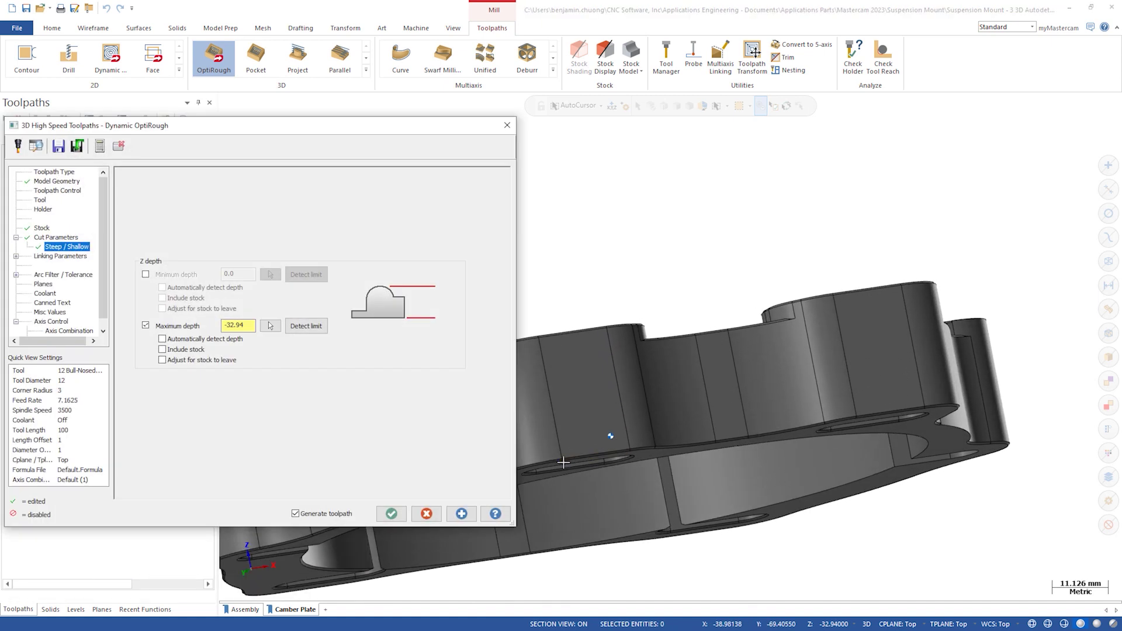
# Detect the maximum depth limit, enable automatic depth detection for it and generate the toolpath.
pyautogui.click(303, 329)
pyautogui.click(223, 341)
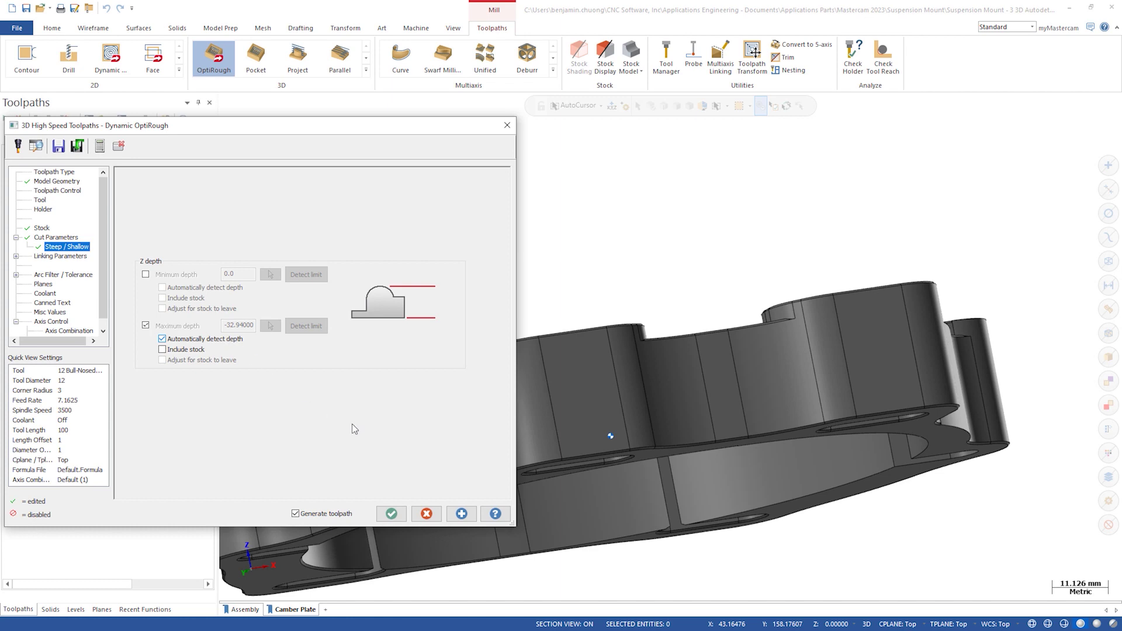
pyautogui.click(460, 514)
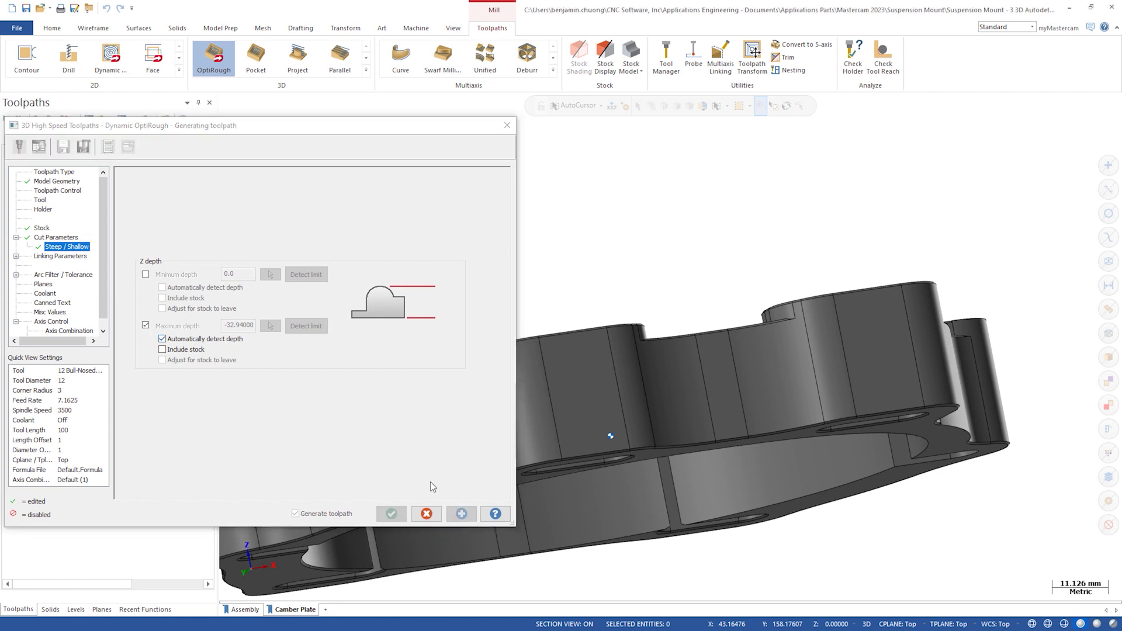
# Display the stock and examine the generated toolpath's depth passes against the plate and stock from the side.
pyautogui.moveTo(496, 436); pyautogui.dragTo(546, 152, button='middle')
pyautogui.click(601, 67)
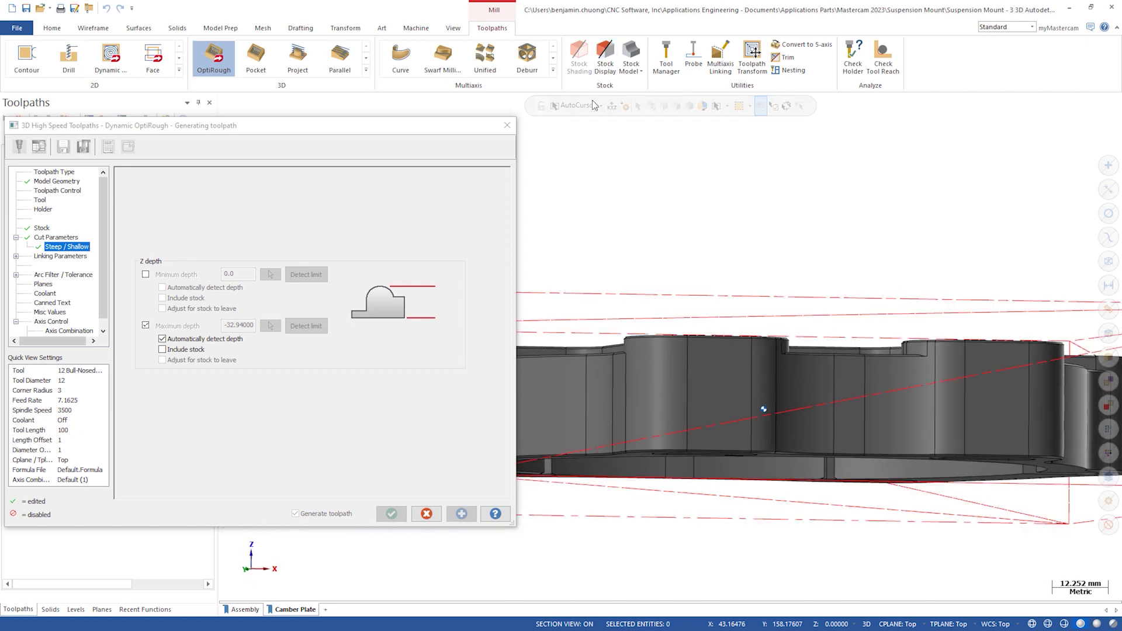
pyautogui.hotkey('alt', 'Left')
pyautogui.hotkey('alt', 'Left')
pyautogui.hotkey('alt', 'Left')
pyautogui.hotkey('alt', 'Left')
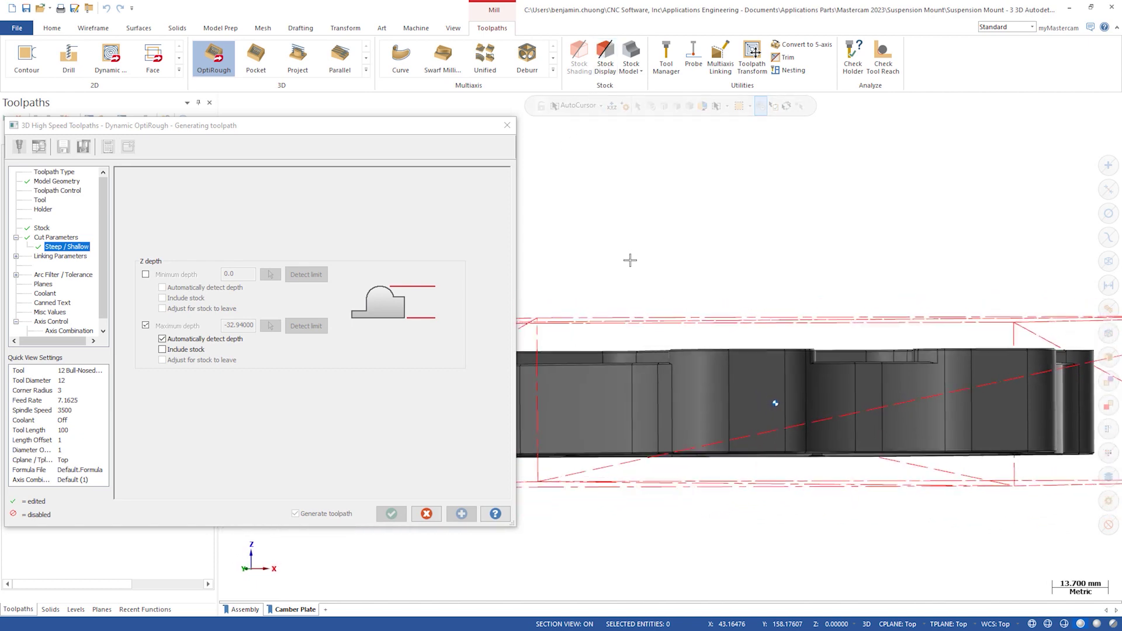
pyautogui.hotkey('alt', 'Left')
pyautogui.hotkey('alt', 'Left')
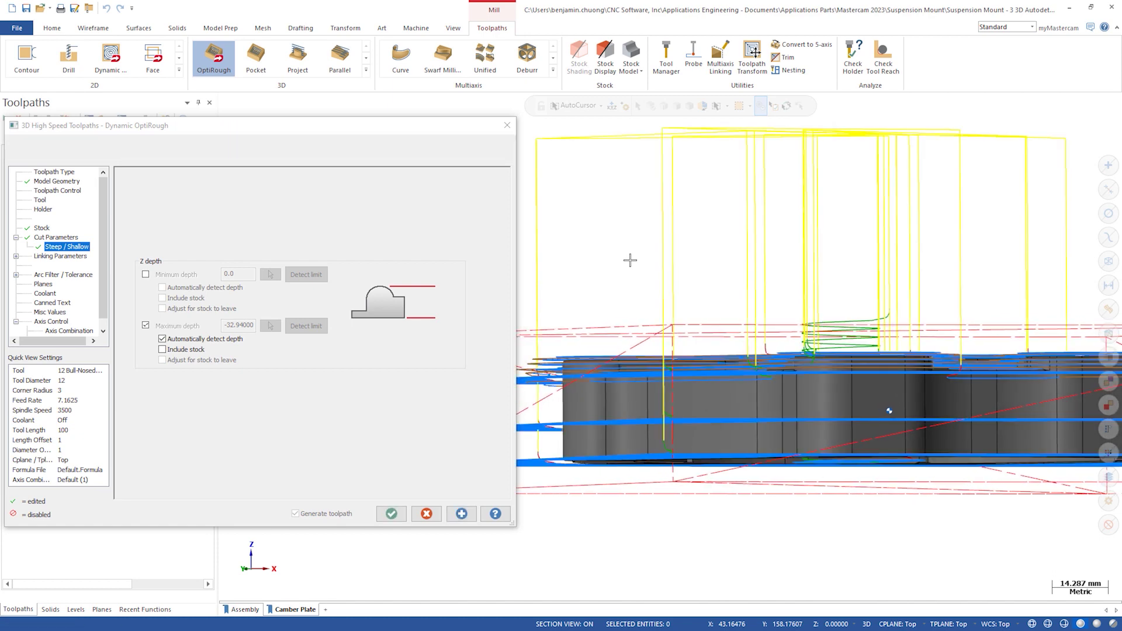
pyautogui.hotkey('alt', 'Left')
pyautogui.hotkey('alt', 'Left')
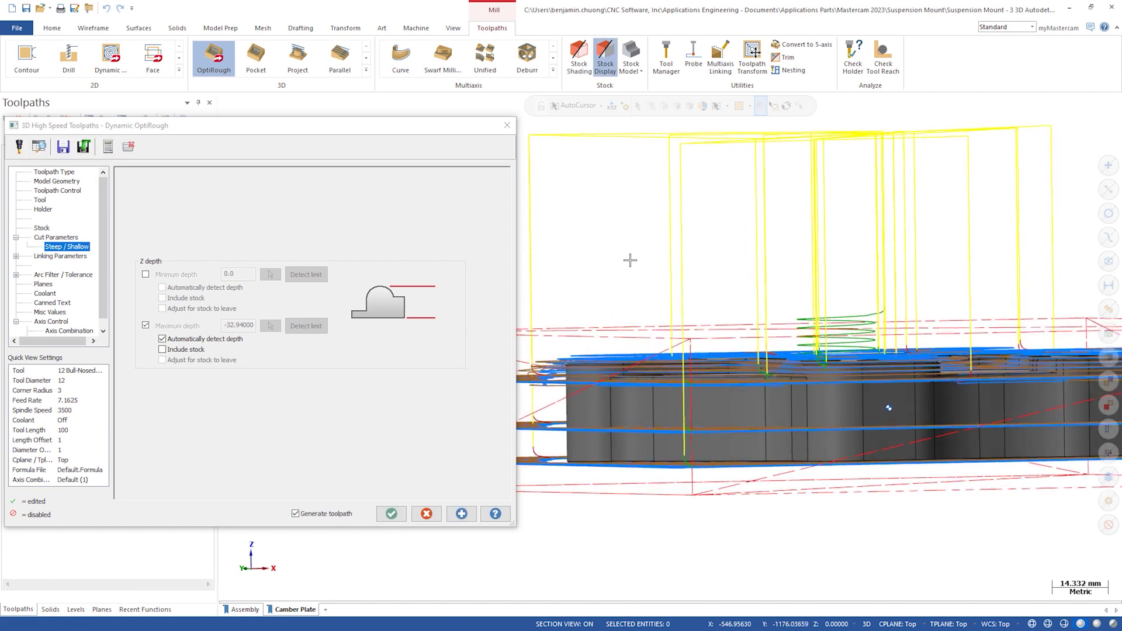
pyautogui.hotkey('alt', 'Left')
pyautogui.hotkey('alt', 'Left')
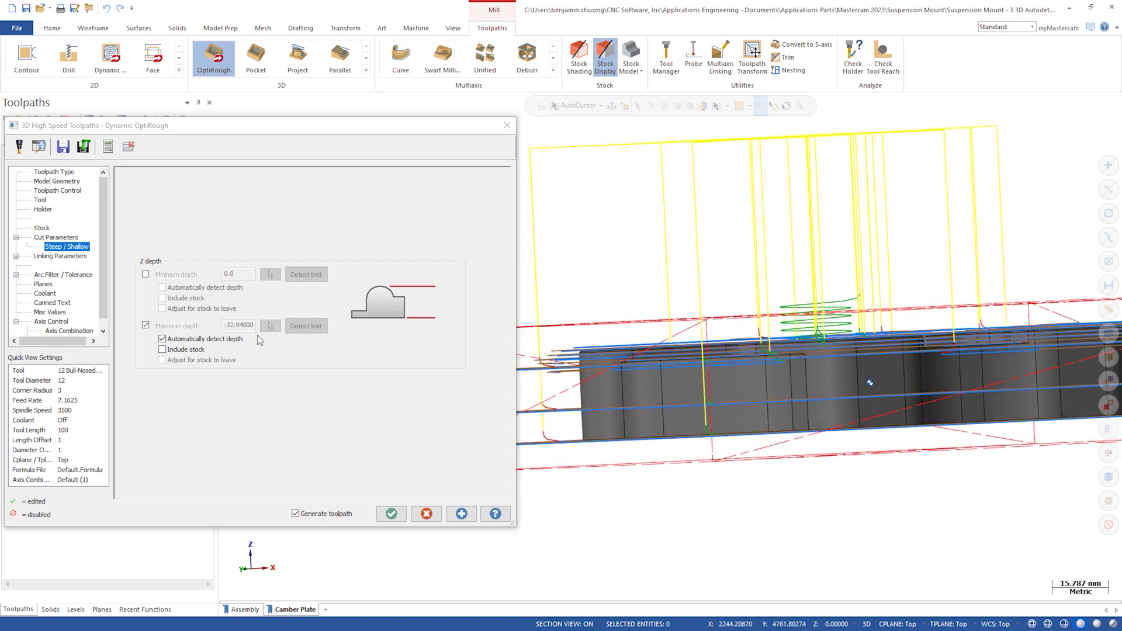
# Replace the maximum depth's automatic detection with Include stock, detect the limit at -40.0 and regenerate the toolpath.
pyautogui.click(239, 341)
pyautogui.hotkey('alt', 'Left')
pyautogui.hotkey('alt', 'Left')
pyautogui.hotkey('alt', 'Left')
pyautogui.hotkey('alt', 'Left')
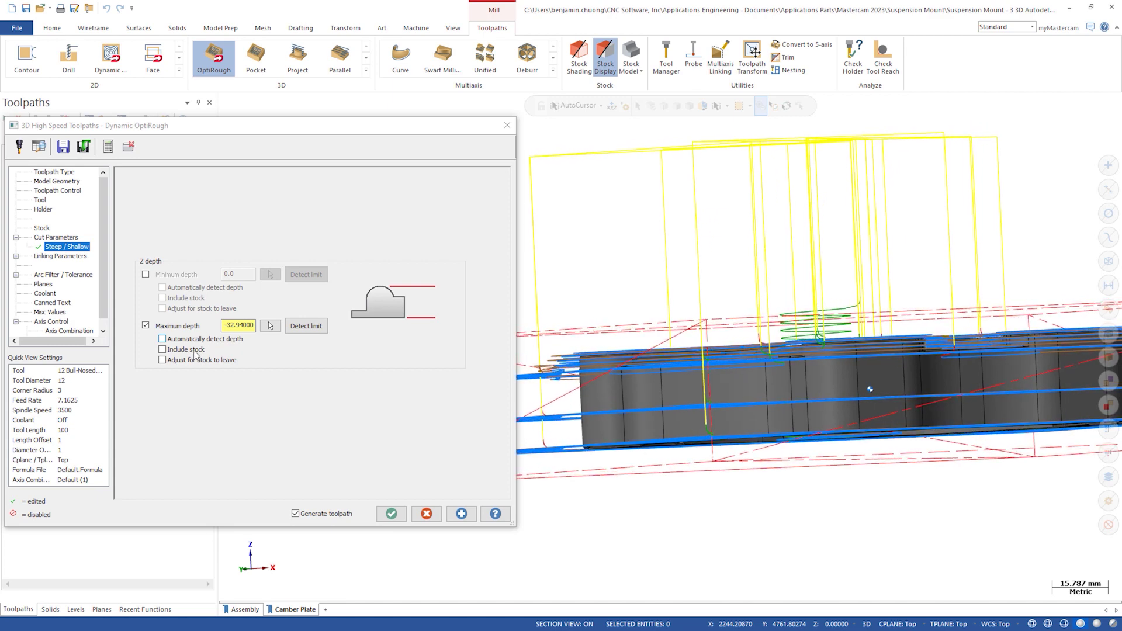
pyautogui.click(195, 351)
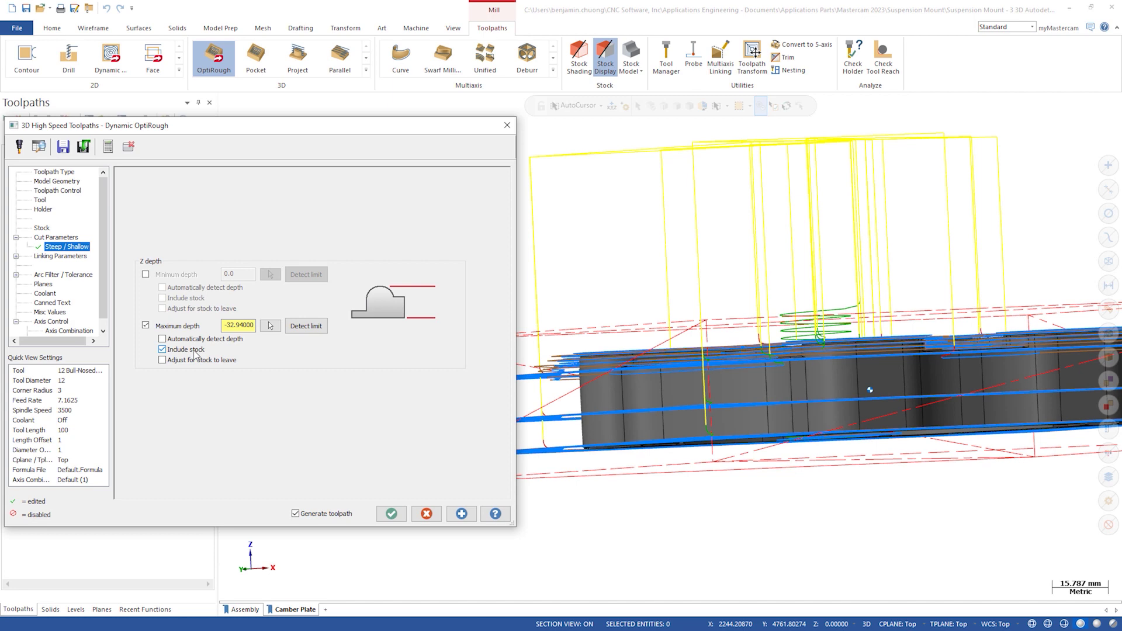
pyautogui.click(303, 327)
pyautogui.click(391, 514)
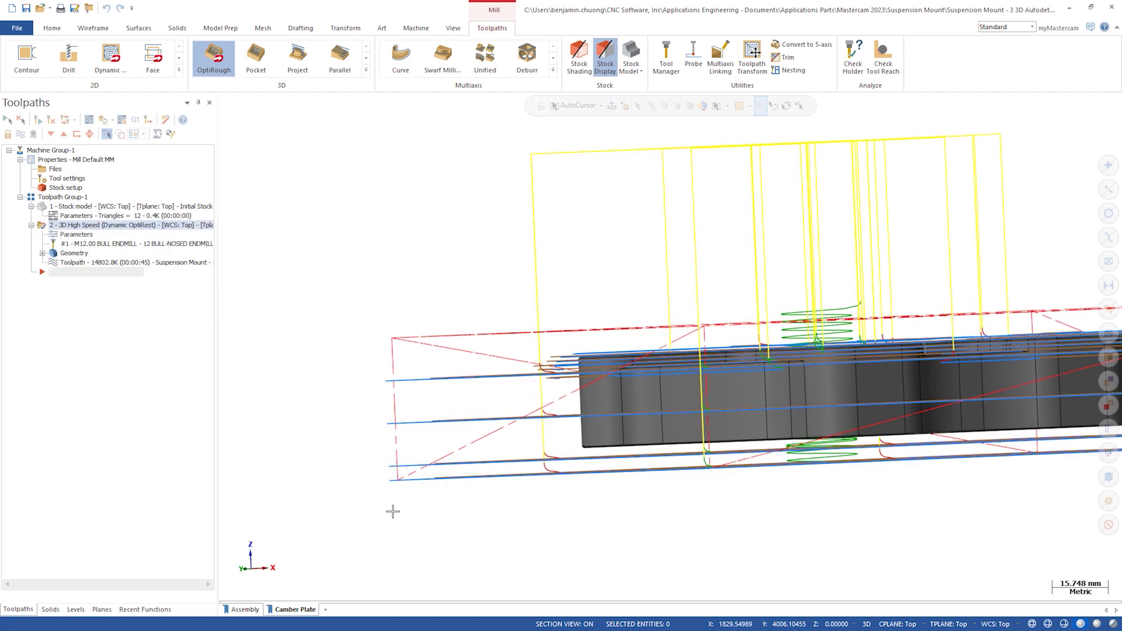
# Edit the OptiRough operation to adjust the maximum depth for stock to leave, and regenerate the toolpath.
pyautogui.hotkey('alt', '2')
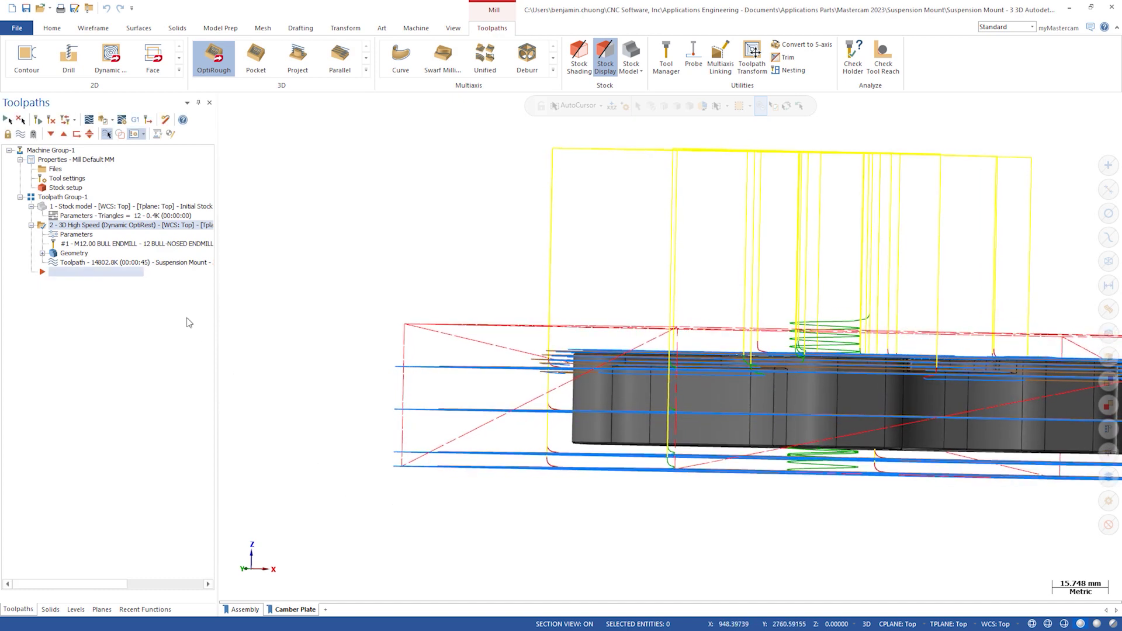
pyautogui.click(82, 236)
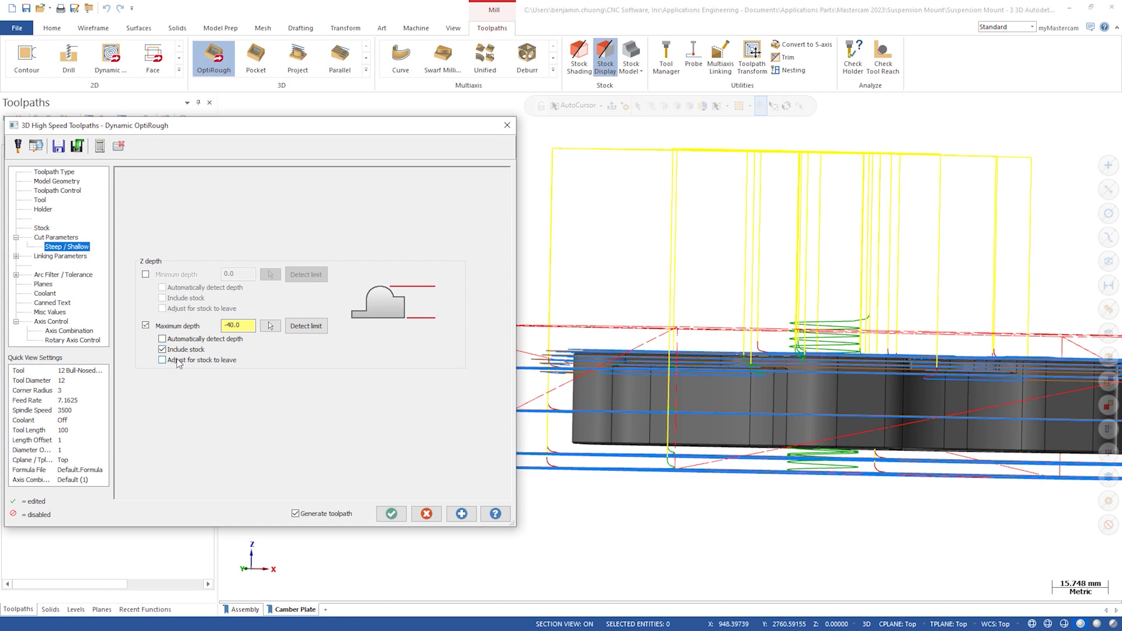
pyautogui.click(178, 362)
pyautogui.click(392, 513)
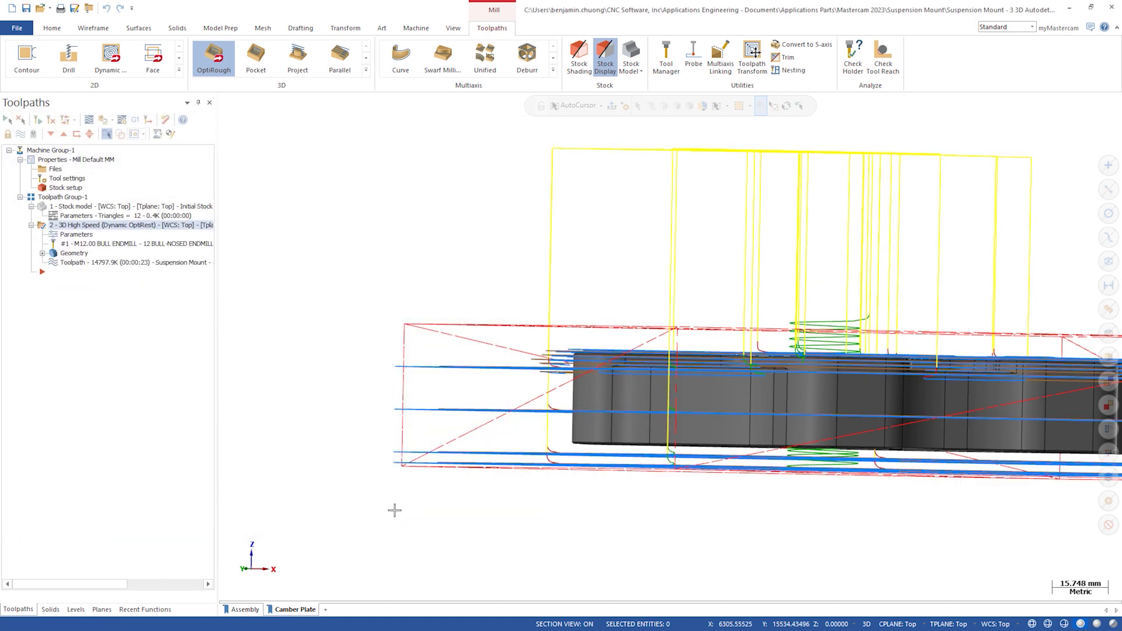
pyautogui.hotkey('alt', 'Left')
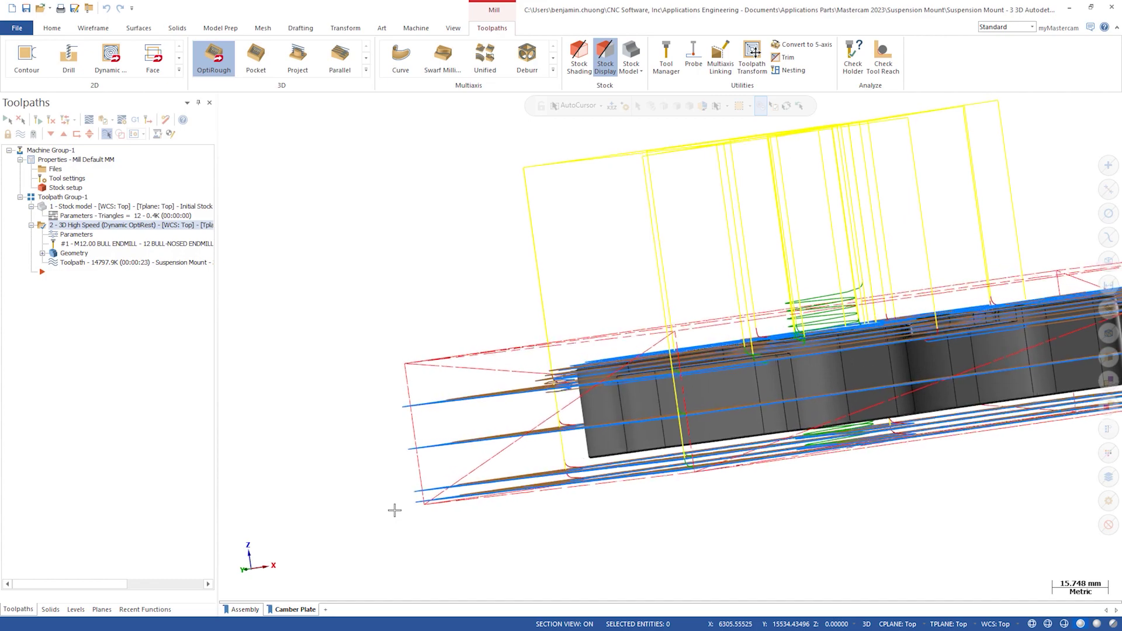
pyautogui.hotkey('alt', 'Left')
pyautogui.hotkey('alt', 'Left')
pyautogui.hotkey('alt', 'Left')
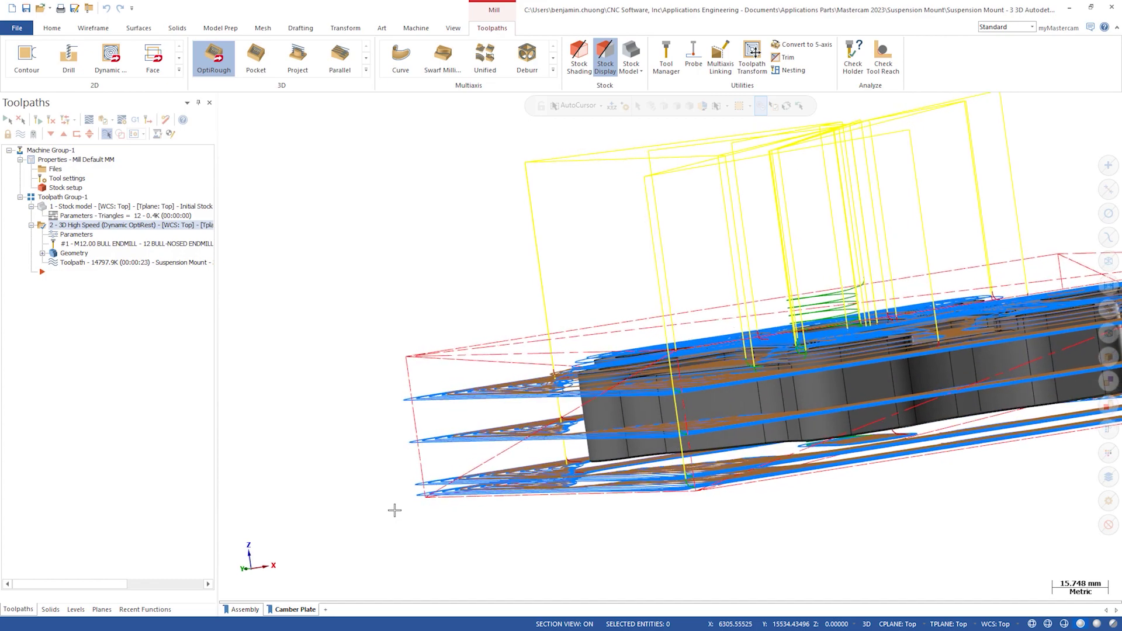